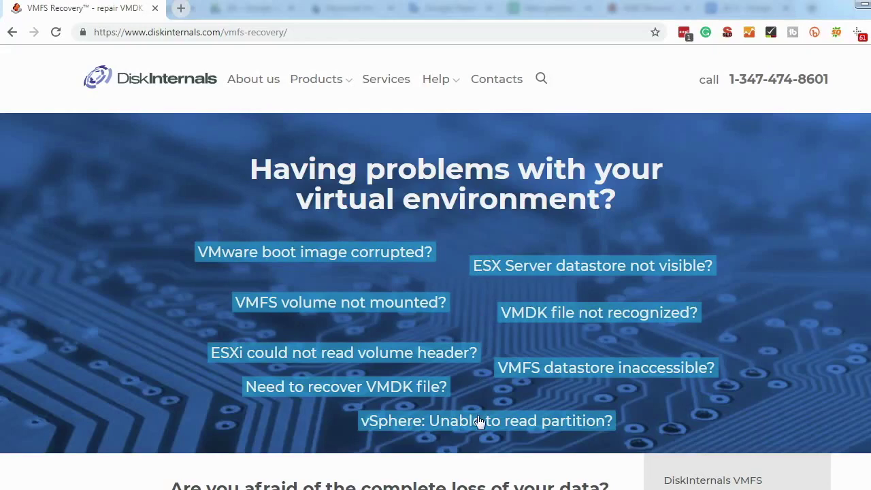
# - Scroll through the FAQ, briefly expanding the 'VMFS datastore inaccessible?' answer
pyautogui.scroll(-3, 476, 395)
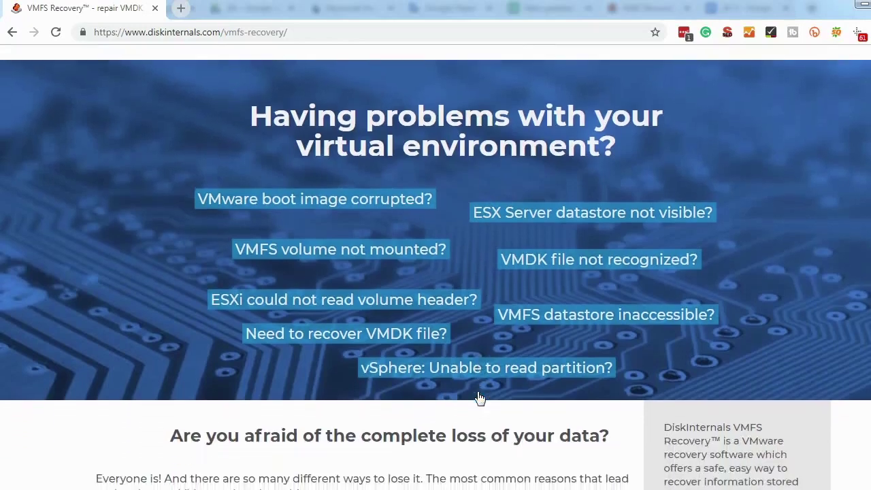
pyautogui.scroll(-3, 479, 393)
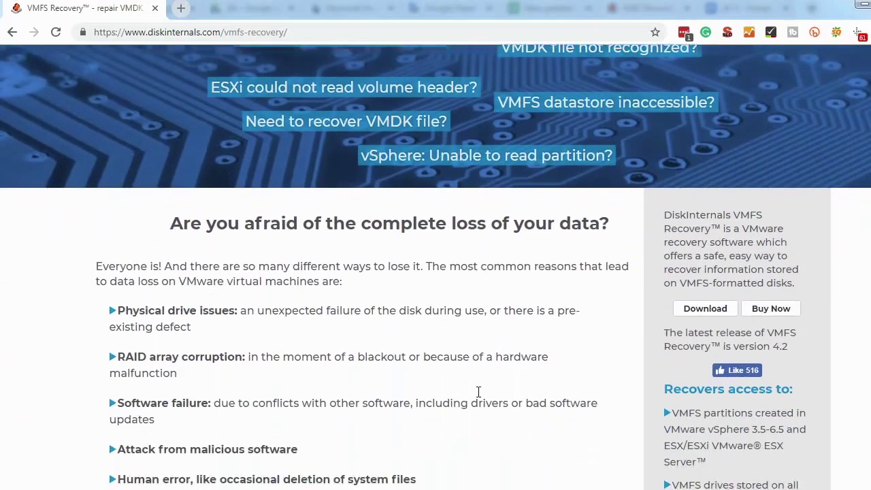
pyautogui.scroll(-5, 477, 397)
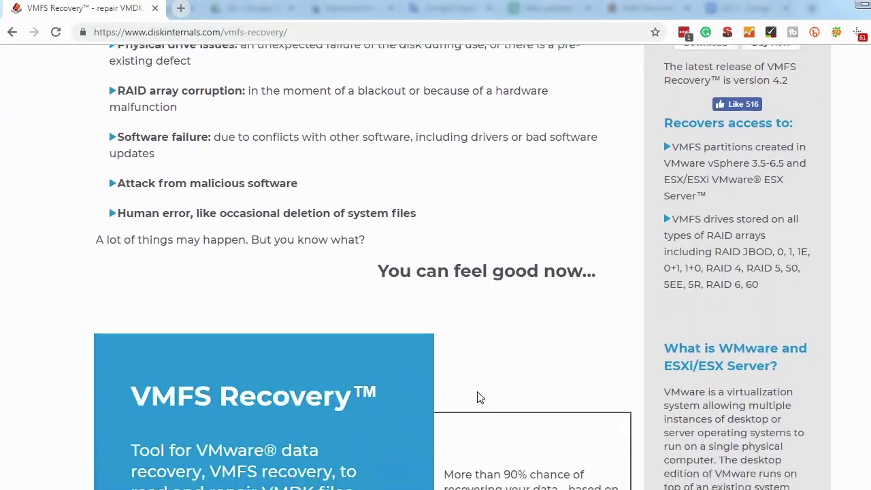
pyautogui.scroll(-5, 478, 394)
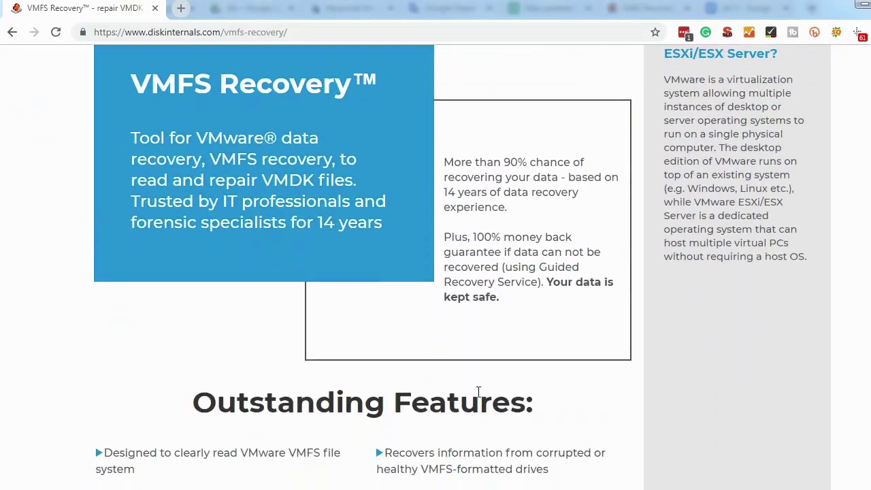
pyautogui.scroll(-3, 478, 397)
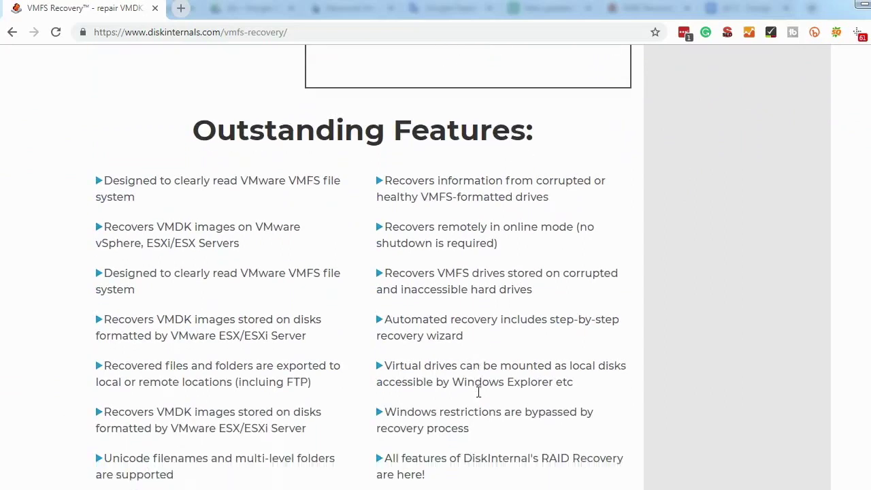
pyautogui.scroll(-3, 479, 398)
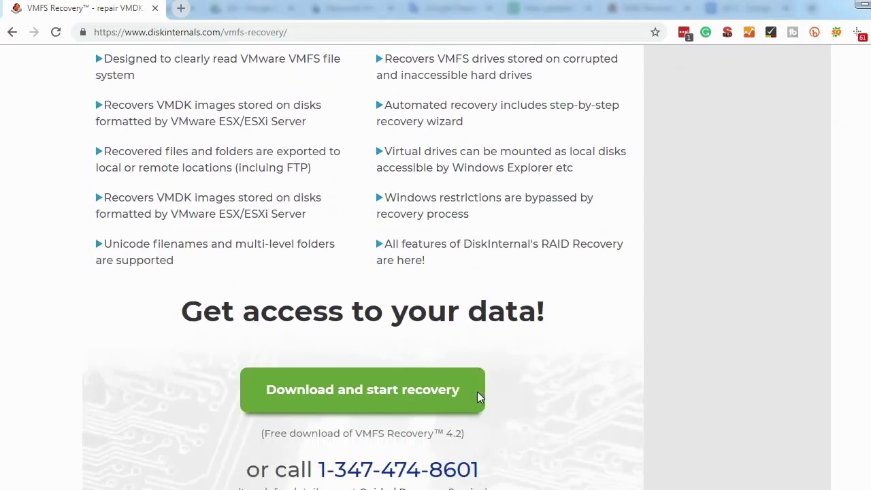
pyautogui.scroll(-4, 478, 398)
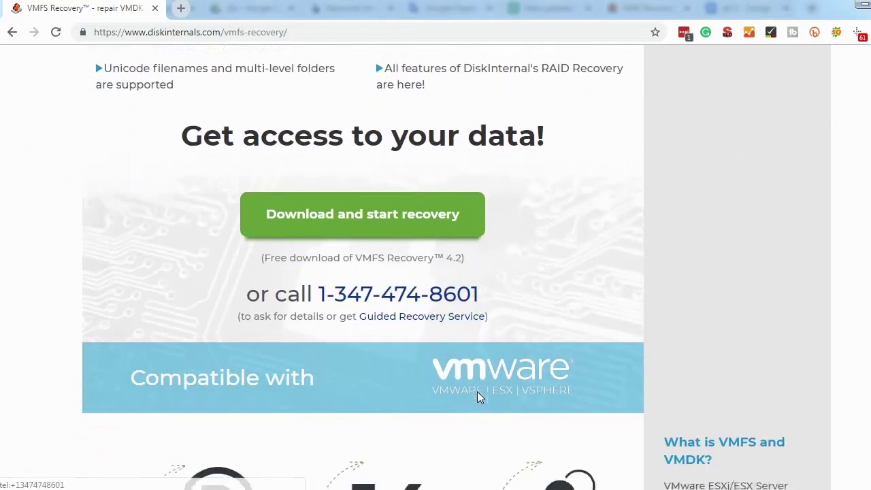
pyautogui.scroll(-2, 478, 395)
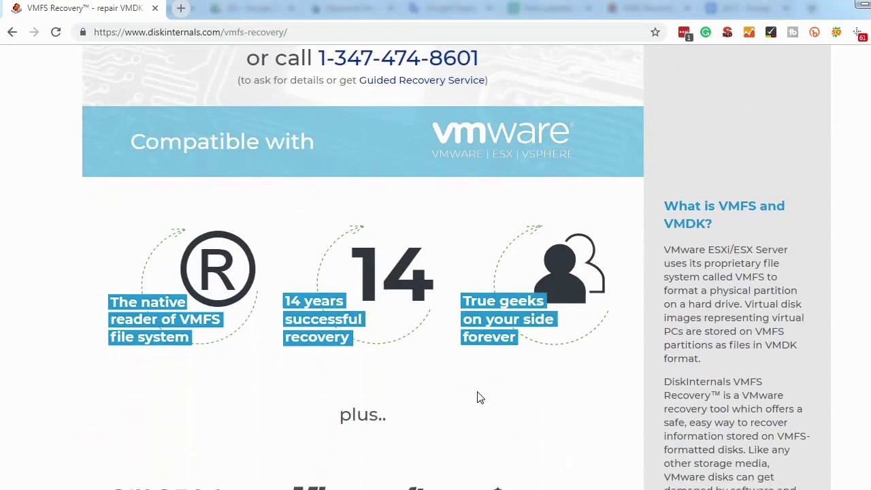
pyautogui.scroll(-5, 477, 398)
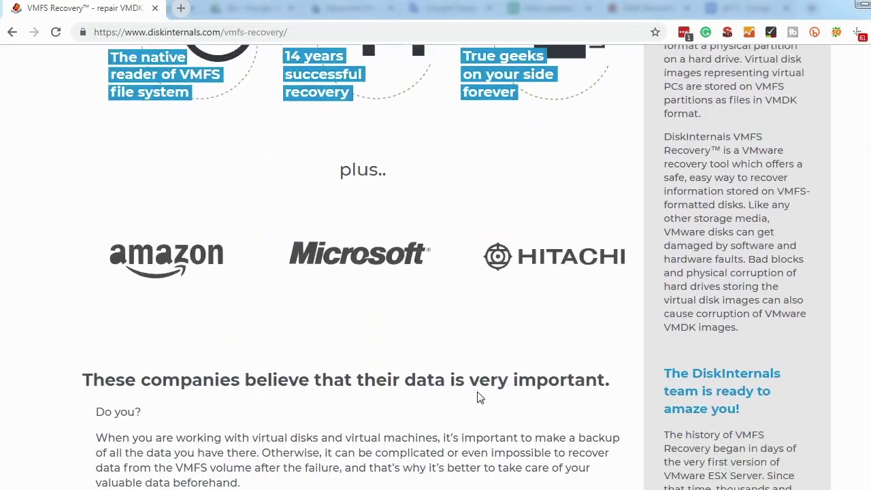
pyautogui.scroll(-5, 478, 397)
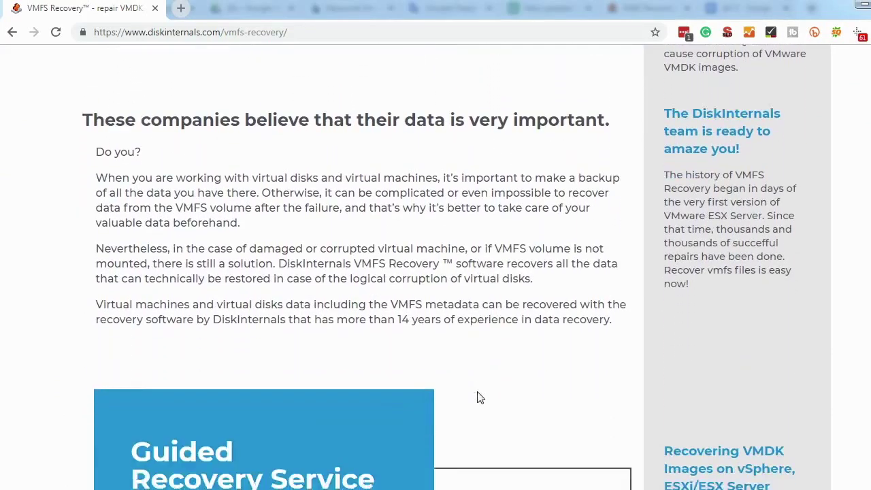
pyautogui.scroll(-5, 477, 398)
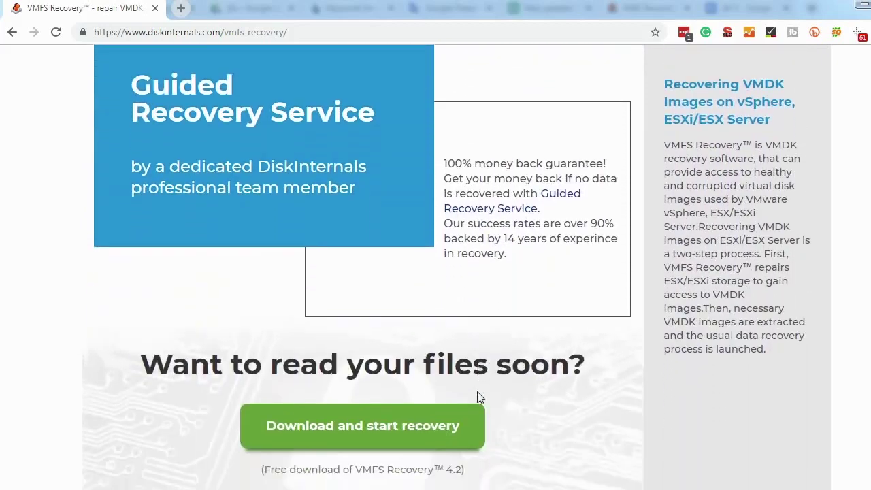
pyautogui.scroll(-3, 478, 398)
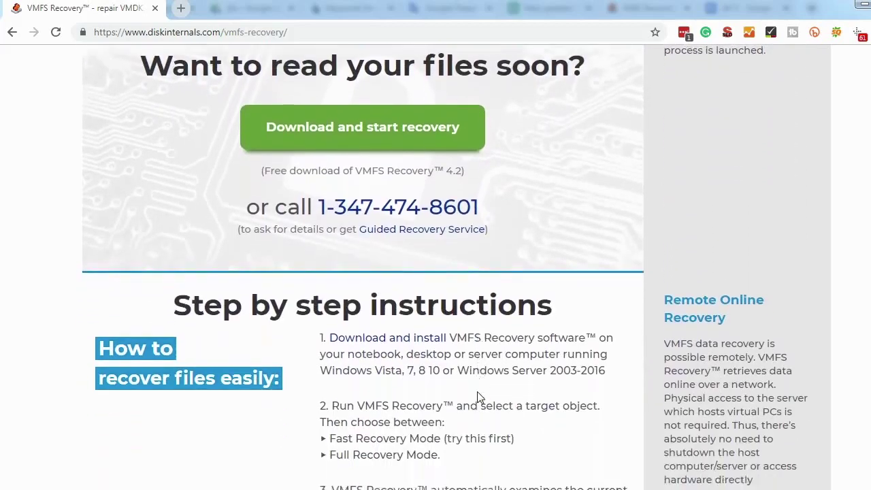
pyautogui.scroll(-4, 478, 398)
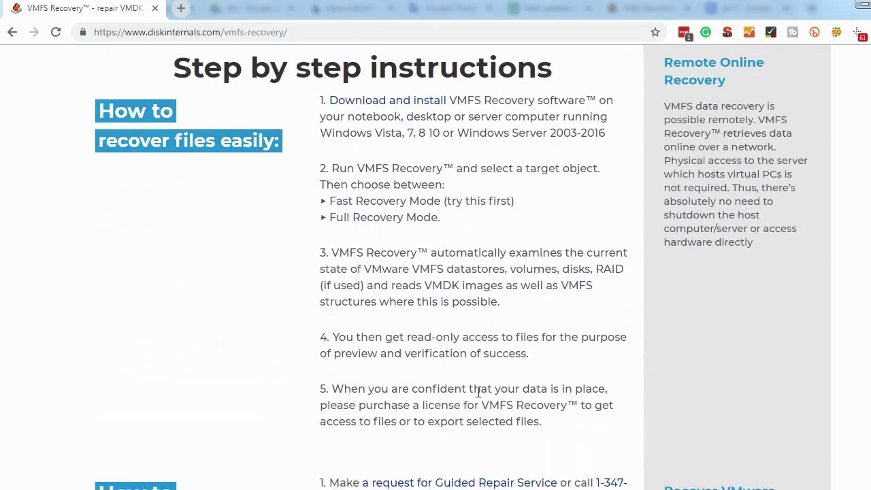
pyautogui.scroll(-4, 478, 398)
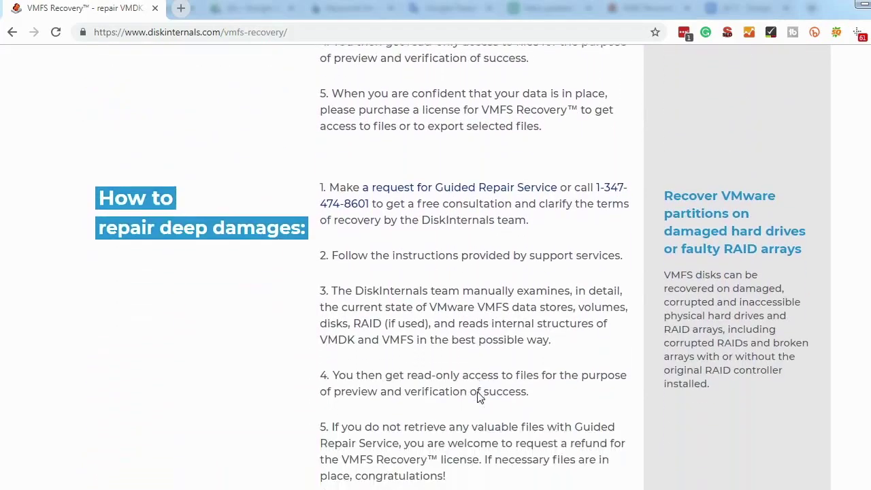
pyautogui.scroll(-5, 479, 391)
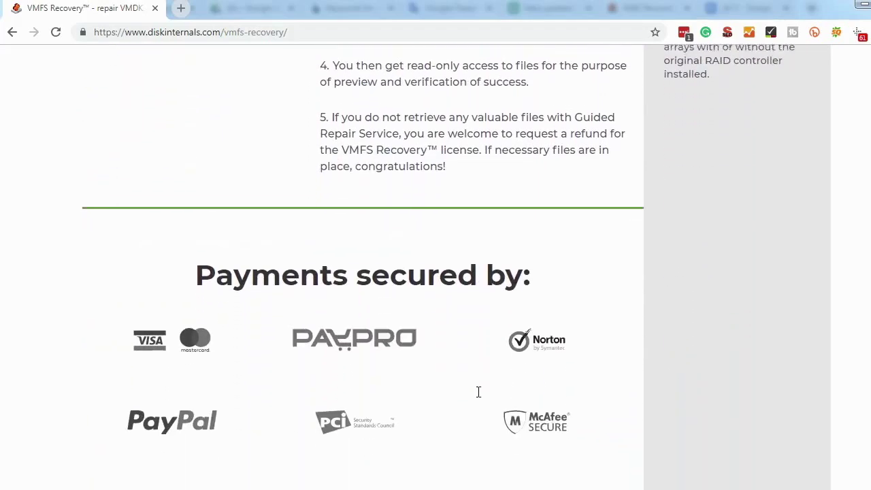
pyautogui.scroll(-4, 478, 392)
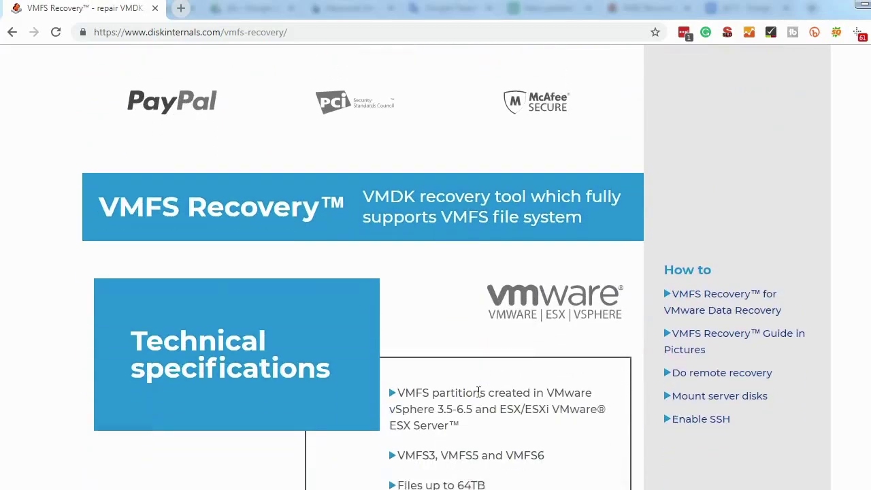
pyautogui.scroll(-3, 479, 392)
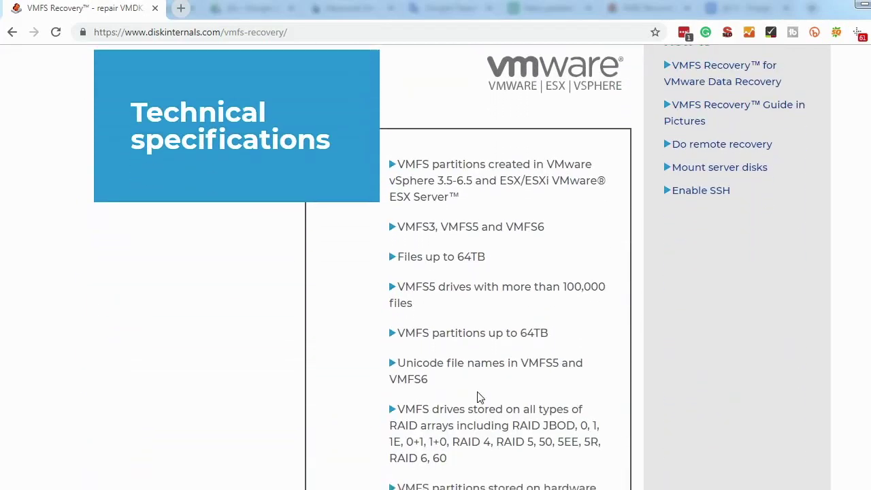
pyautogui.scroll(-4, 478, 394)
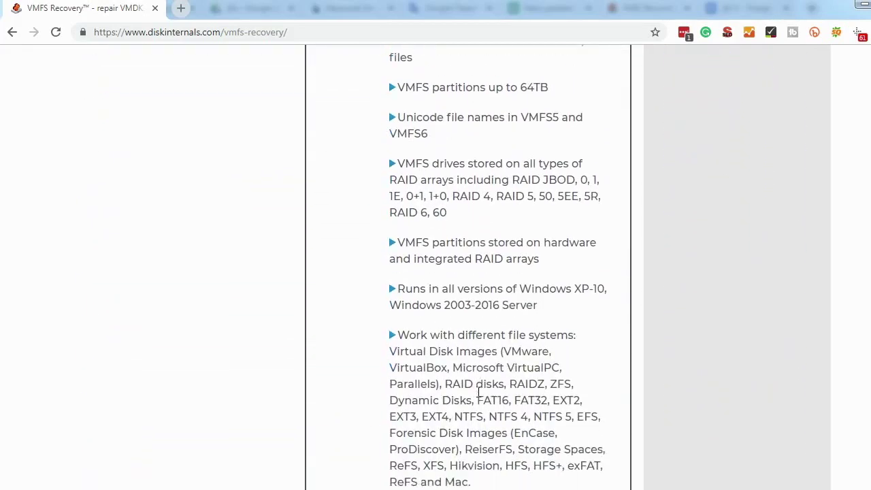
pyautogui.scroll(-2, 478, 392)
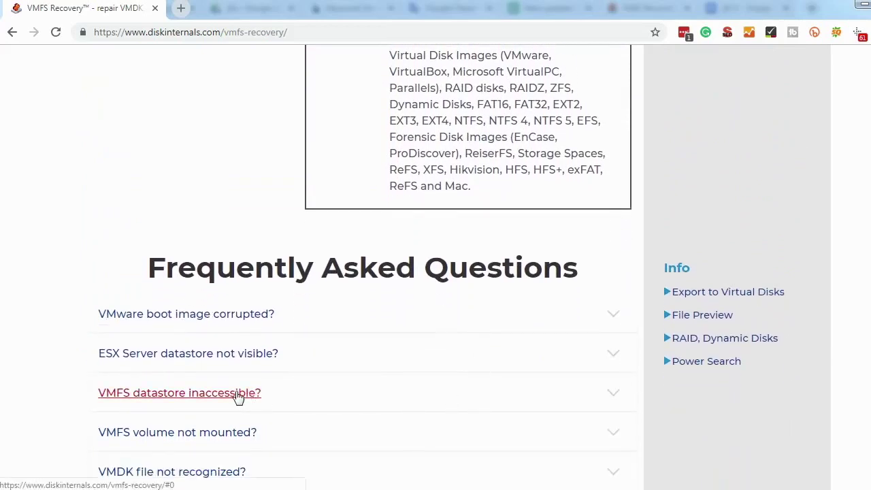
pyautogui.click(238, 394)
pyautogui.click(238, 395)
pyautogui.scroll(-2, 237, 399)
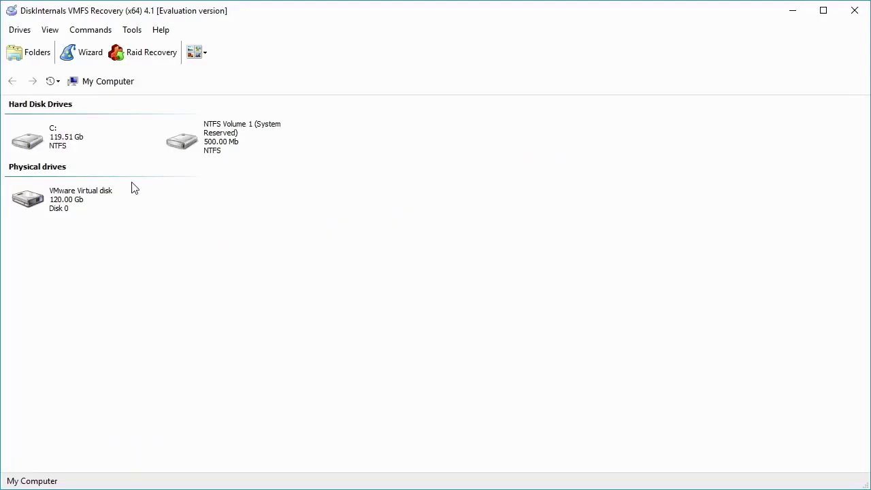
# - Connect to 192.168.0.20 over SSH with the account password and mount its data_store_2TB drive
pyautogui.click(27, 31)
pyautogui.click(74, 143)
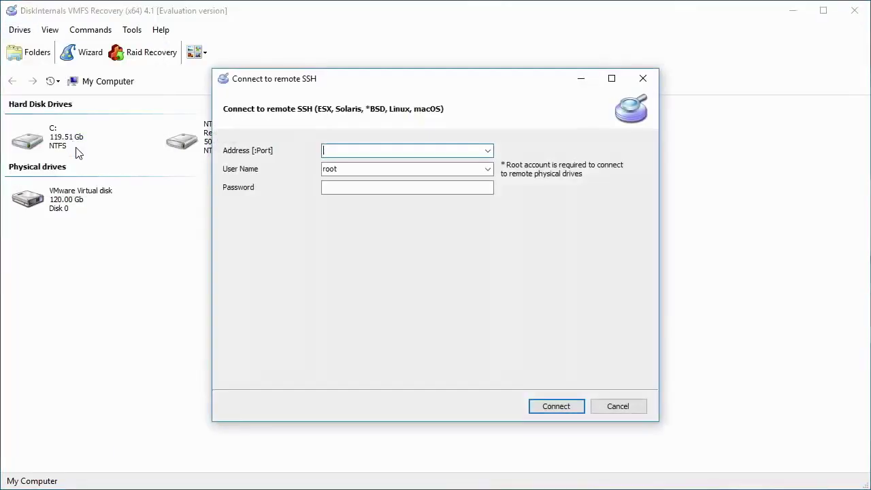
pyautogui.click(324, 187)
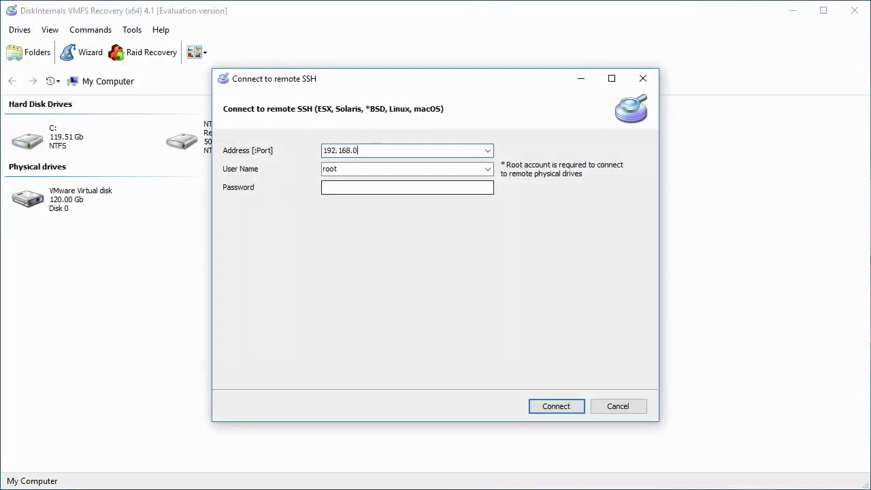
pyautogui.hotkey('shift', 'Tab')
pyautogui.hotkey('shift', 'Tab')
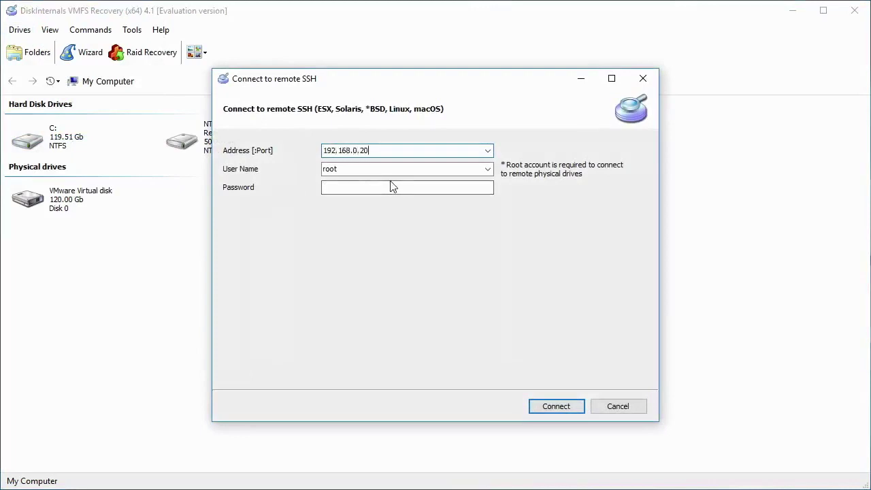
pyautogui.click(393, 184)
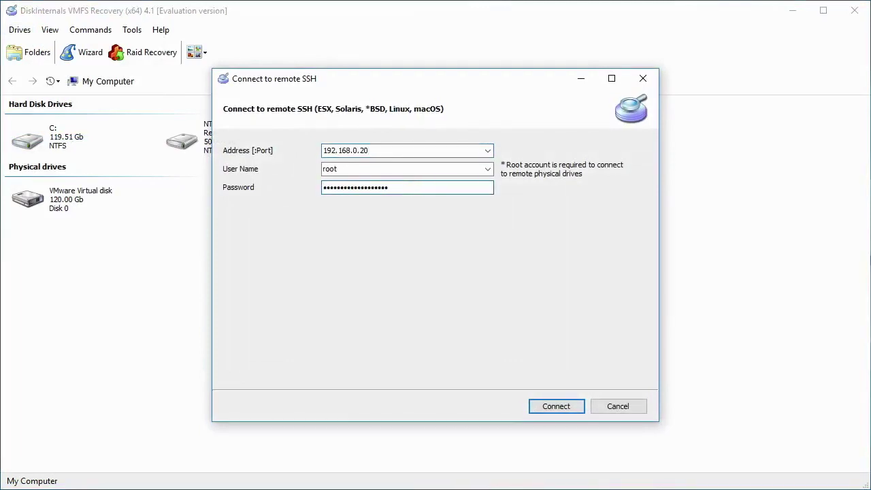
pyautogui.click(546, 410)
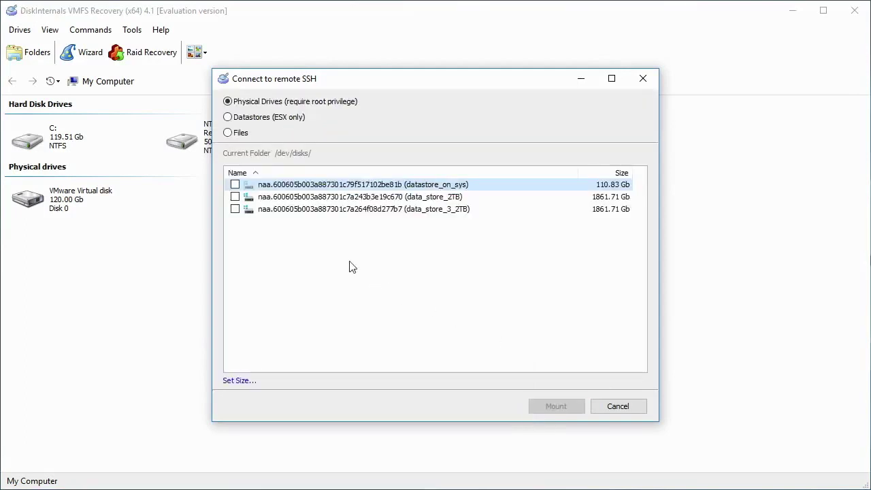
pyautogui.click(235, 197)
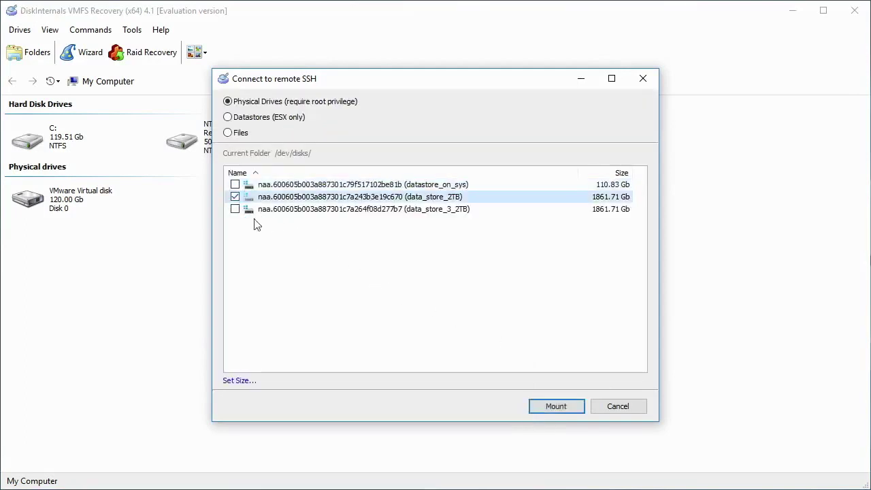
pyautogui.click(550, 408)
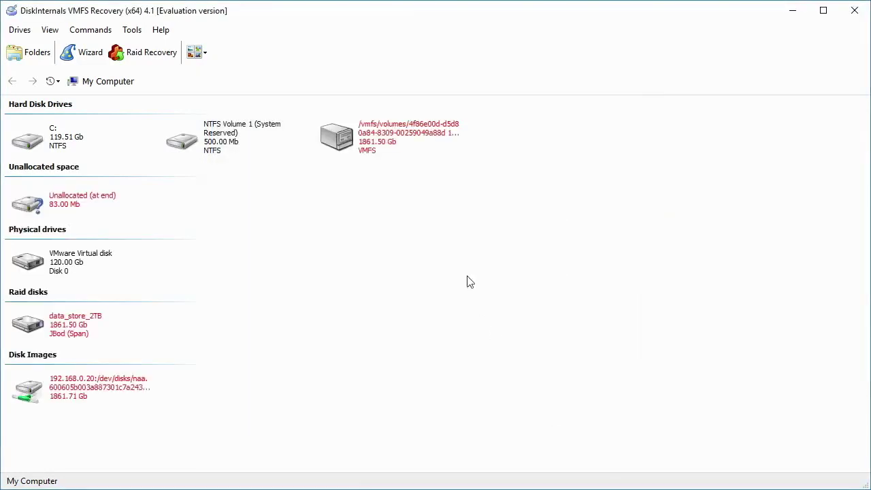
# - Select the recovered VMFS volume and switch the drive list to Details view
pyautogui.click(348, 140)
pyautogui.click(204, 52)
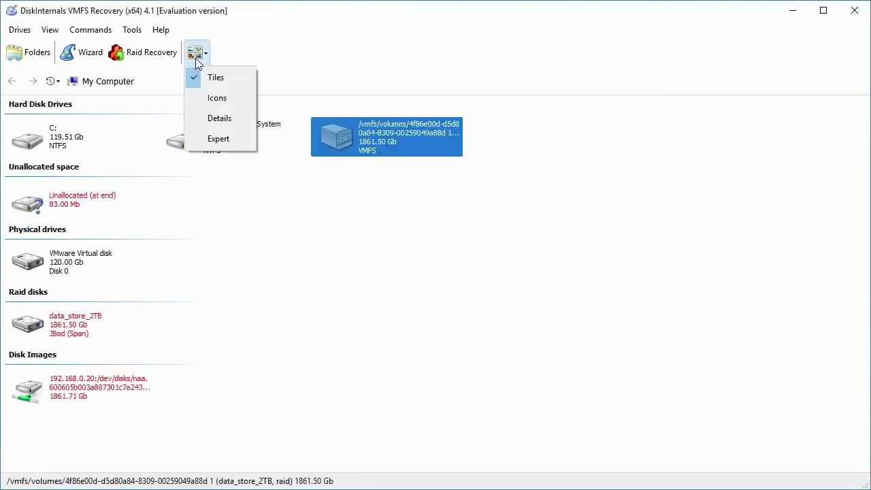
pyautogui.click(211, 117)
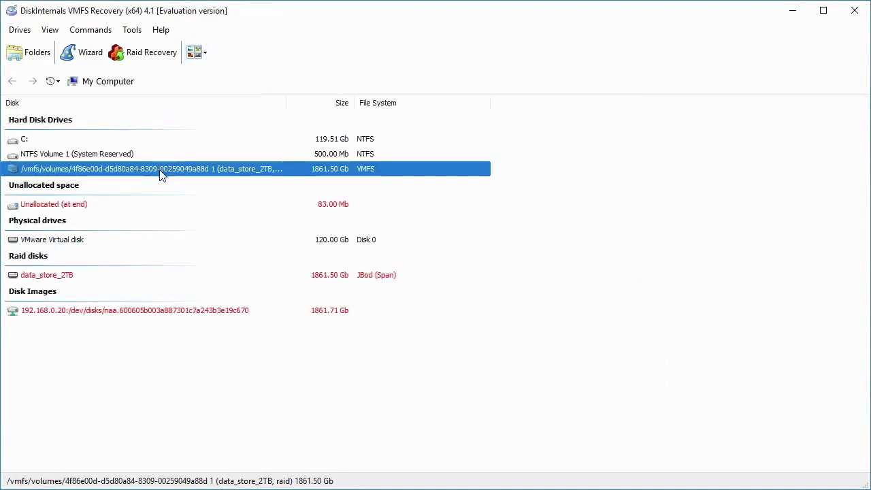
# - Open the VMFS volume as Uneraser and select the data_store_2TB partition
pyautogui.rightClick(239, 171)
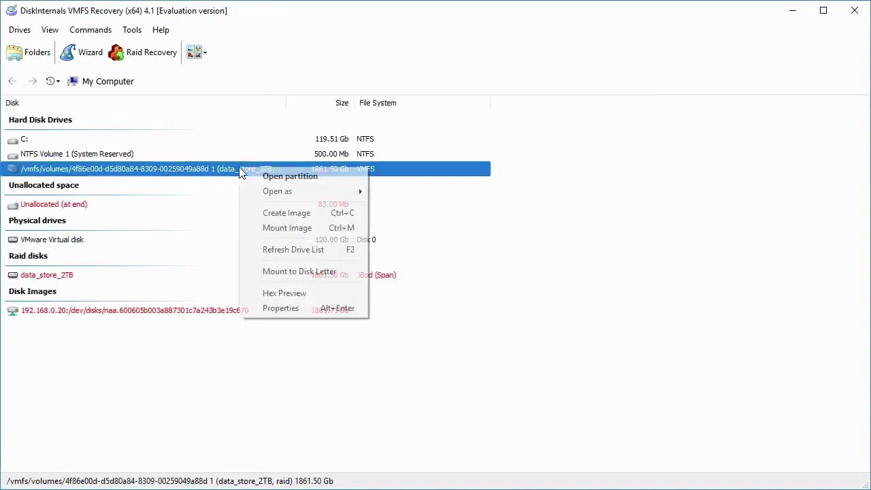
pyautogui.moveTo(295, 191)
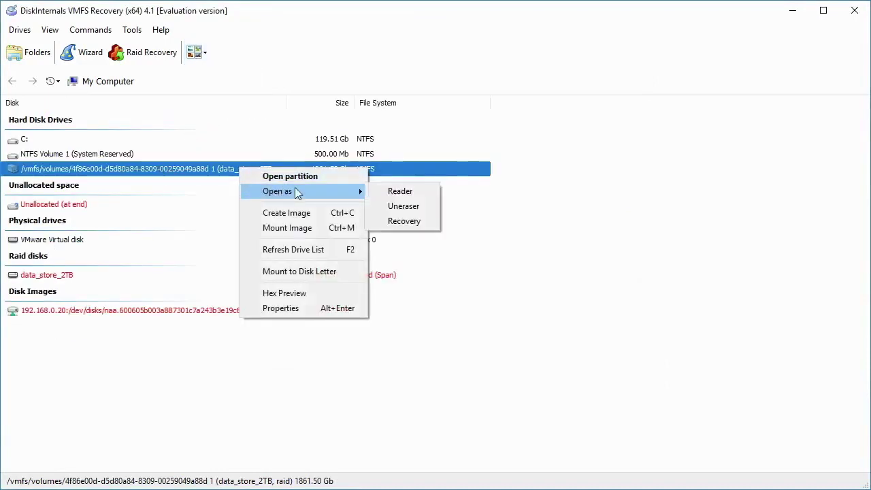
pyautogui.click(386, 205)
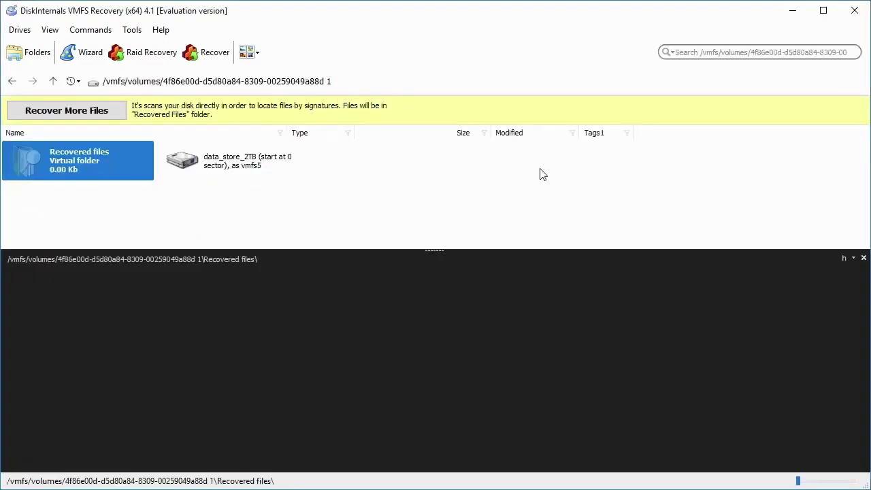
pyautogui.click(286, 158)
# - Switch the file list to Details view and scroll down the list
pyautogui.click(253, 57)
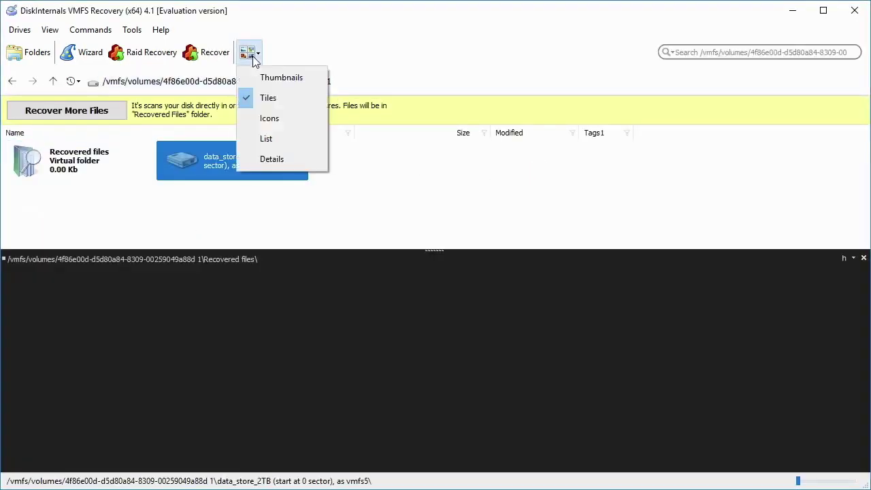
pyautogui.click(275, 158)
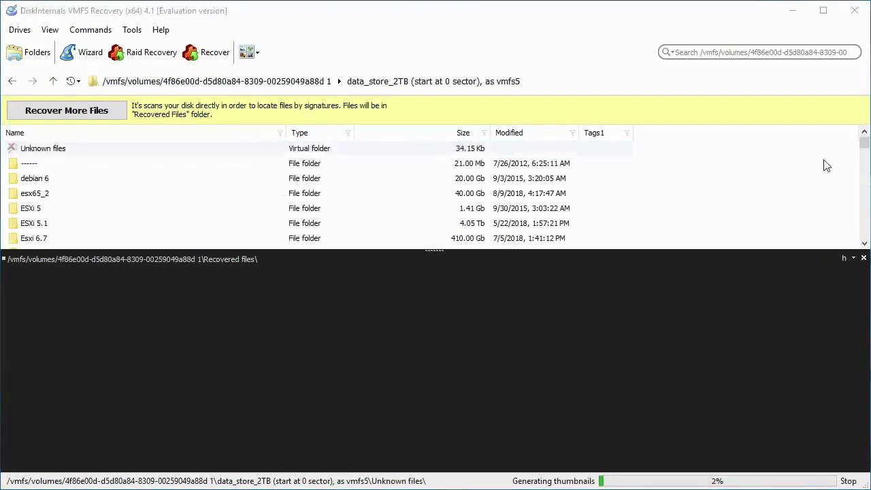
pyautogui.click(864, 155)
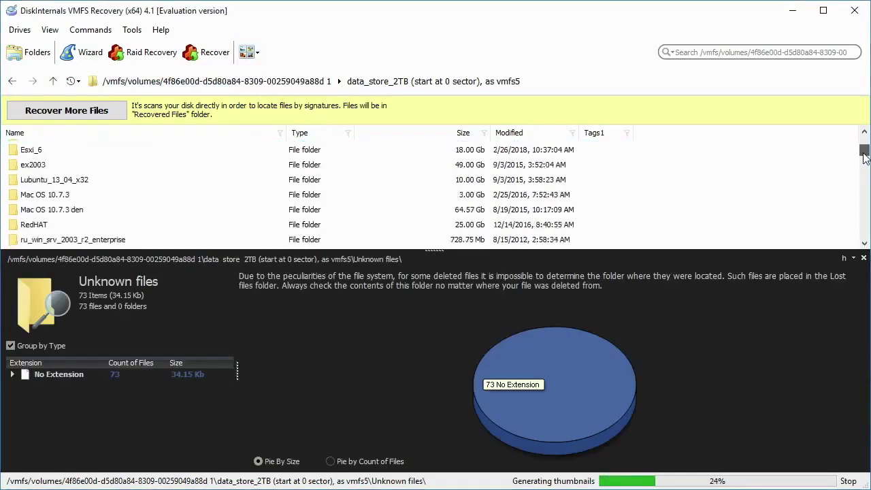
pyautogui.moveTo(864, 155); pyautogui.dragTo(868, 205)
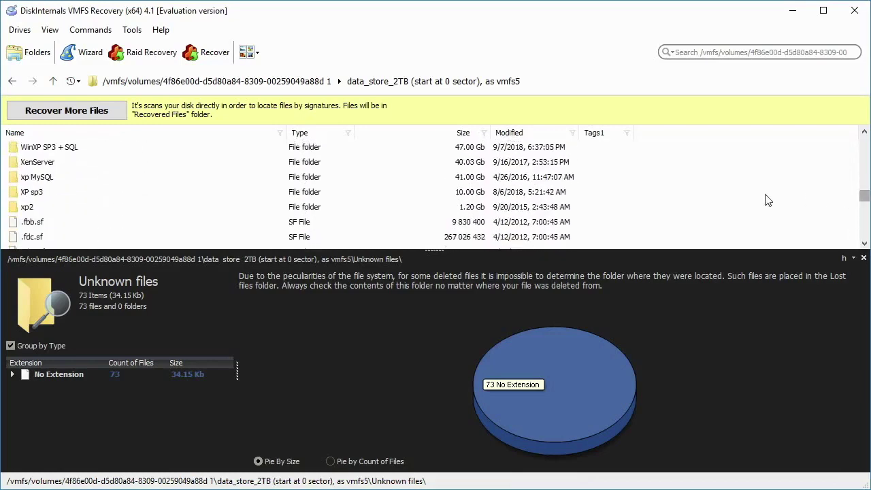
# - Open the WinXP SP3 + SQL folder and scroll to its VMDK files
pyautogui.click(250, 153)
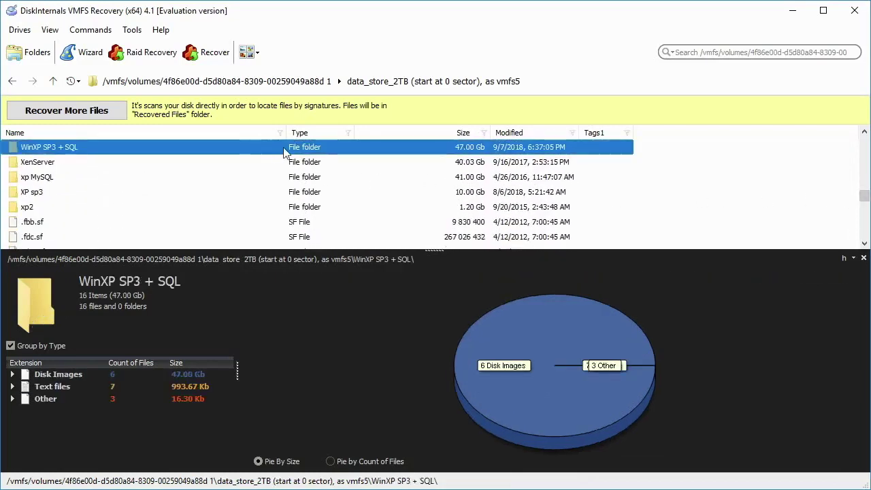
pyautogui.doubleClick(286, 155)
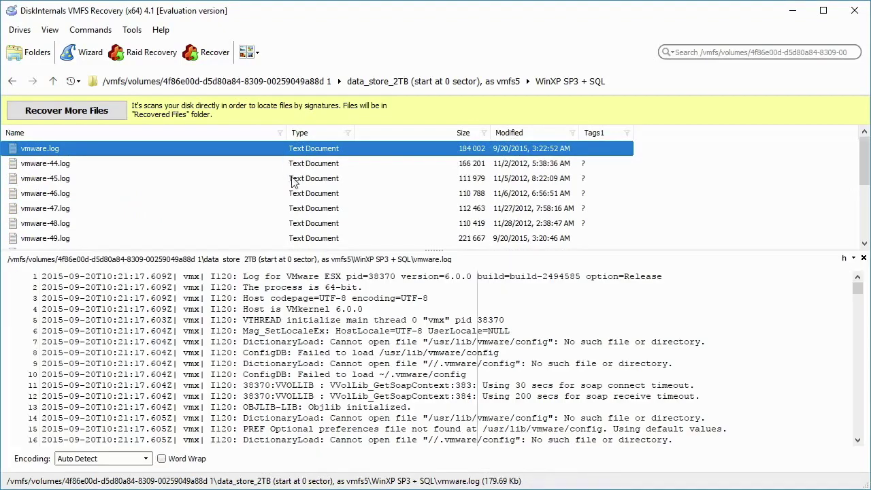
pyautogui.moveTo(862, 170); pyautogui.dragTo(864, 225)
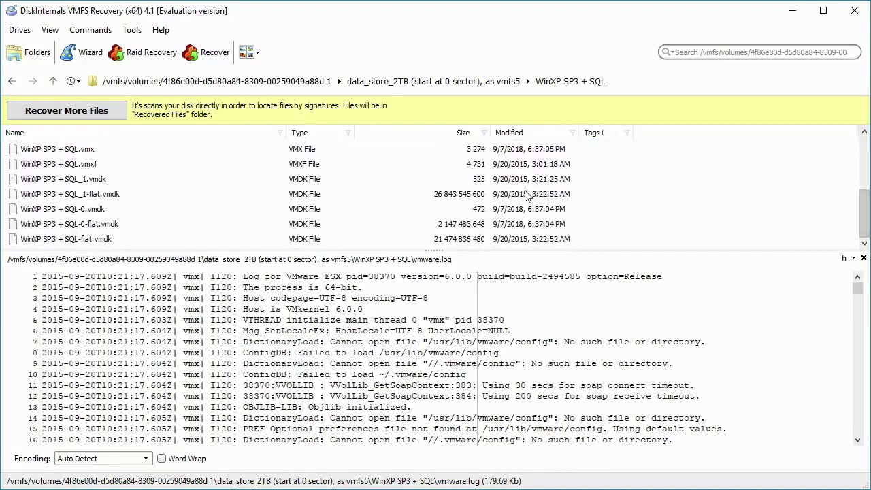
# - Mount WinXP SP3 + SQL_1-flat.vmdk as a disk via Expert > Mount as Disk
pyautogui.rightClick(523, 198)
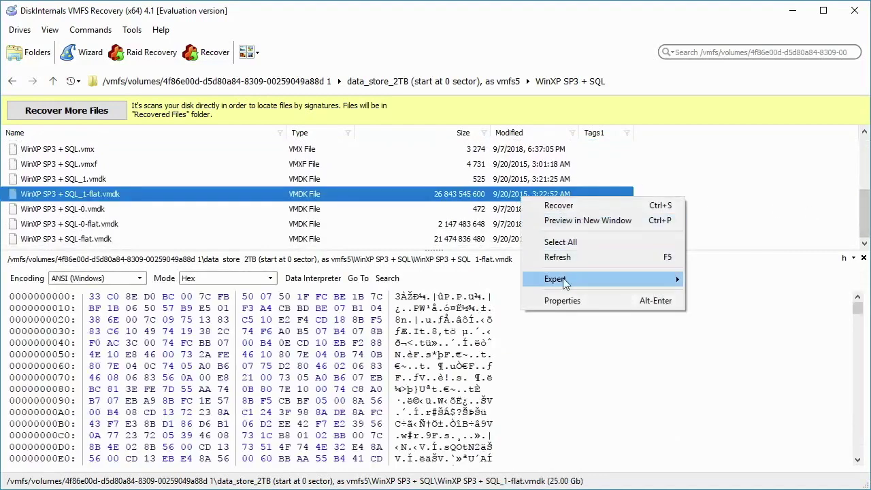
pyautogui.moveTo(617, 284)
pyautogui.click(695, 284)
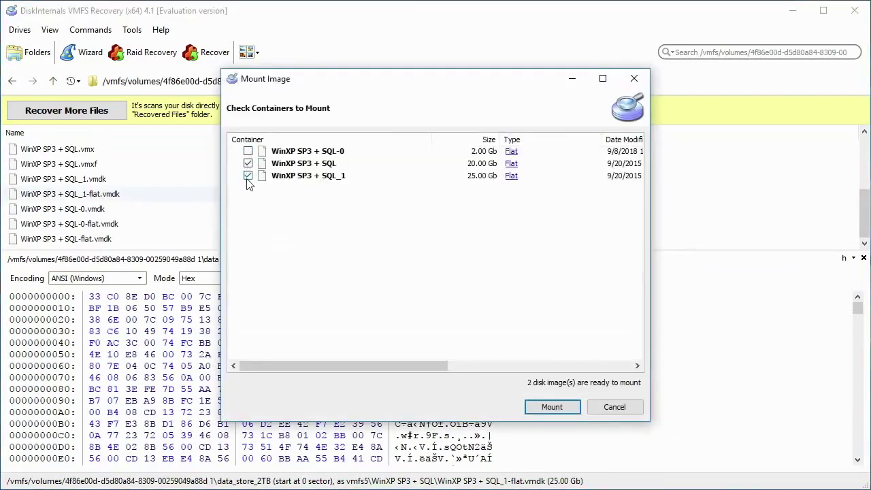
pyautogui.click(552, 407)
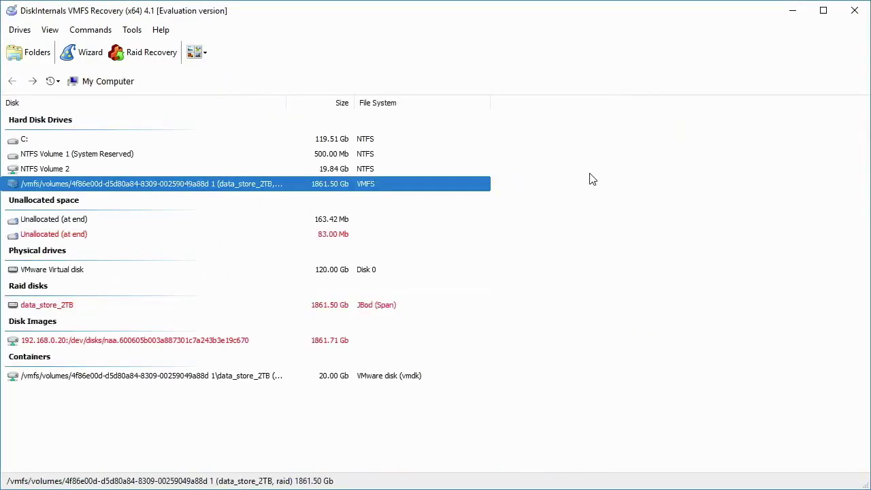
# - Open NTFS Volume 2 in Reader mode and select its DB folder
pyautogui.click(188, 170)
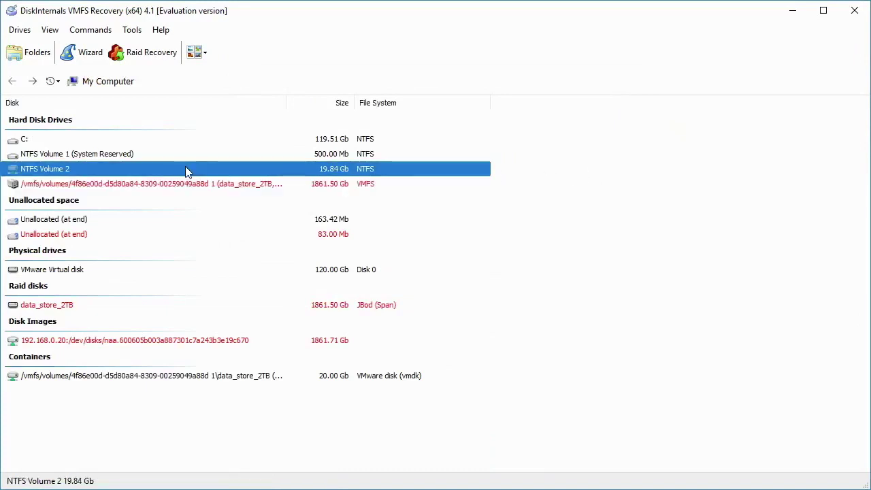
pyautogui.rightClick(185, 167)
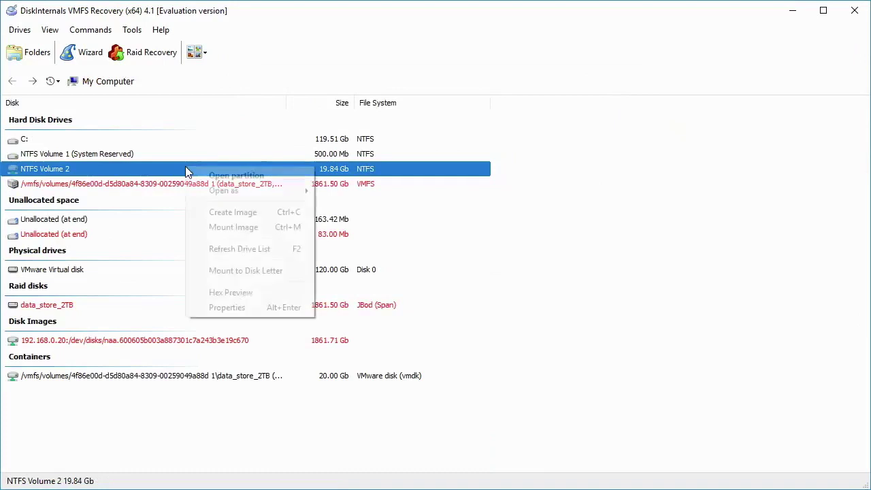
pyautogui.moveTo(218, 197)
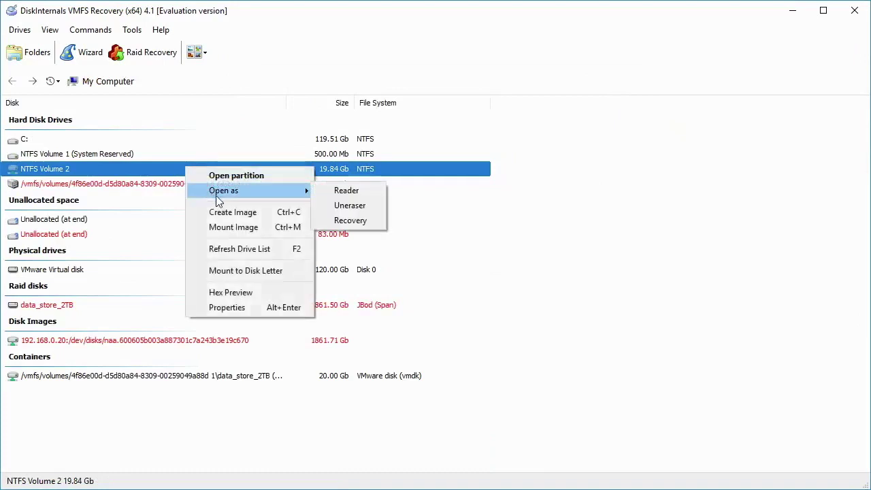
pyautogui.click(325, 195)
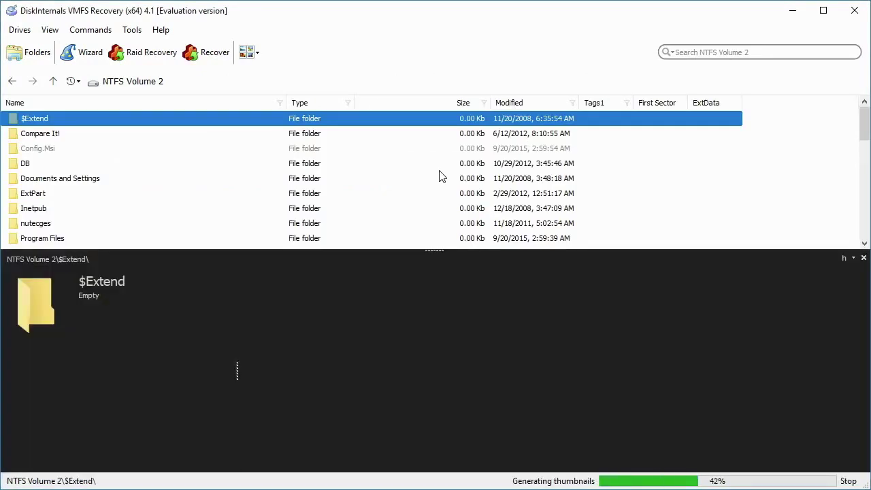
pyautogui.click(405, 164)
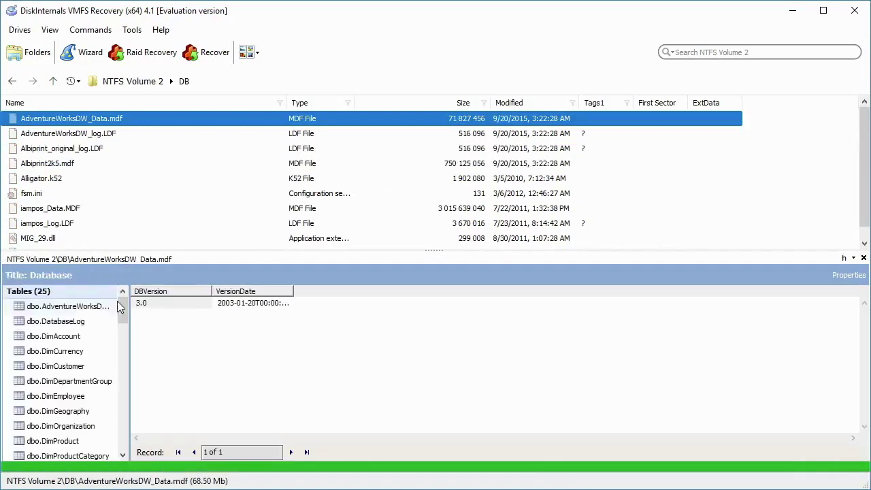
# - Preview the dbo.DatabaseLog, DimAccount, DimCurrency and DimCustomer tables, then reselect AdventureWorksDW_Data.mdf
pyautogui.click(57, 321)
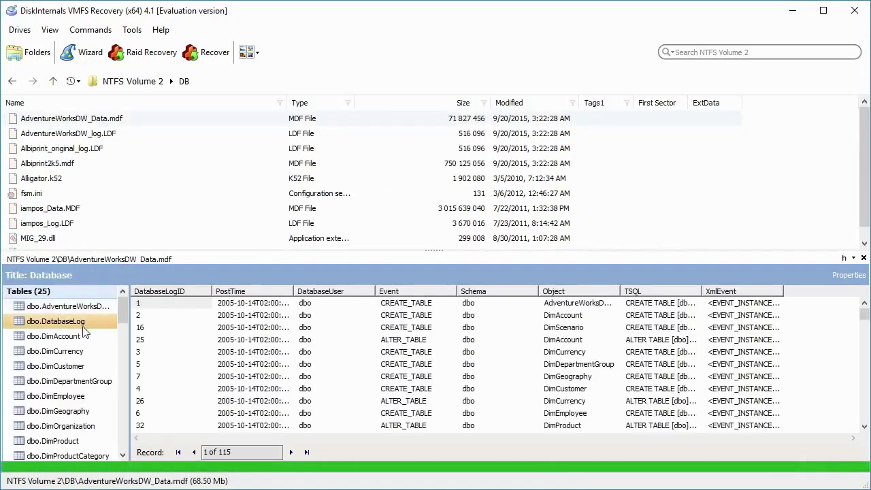
pyautogui.click(82, 335)
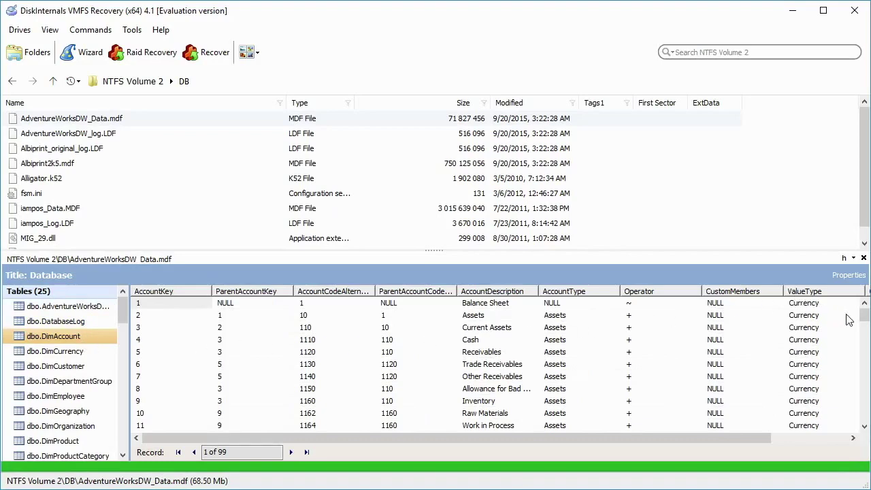
pyautogui.moveTo(863, 317); pyautogui.dragTo(844, 388)
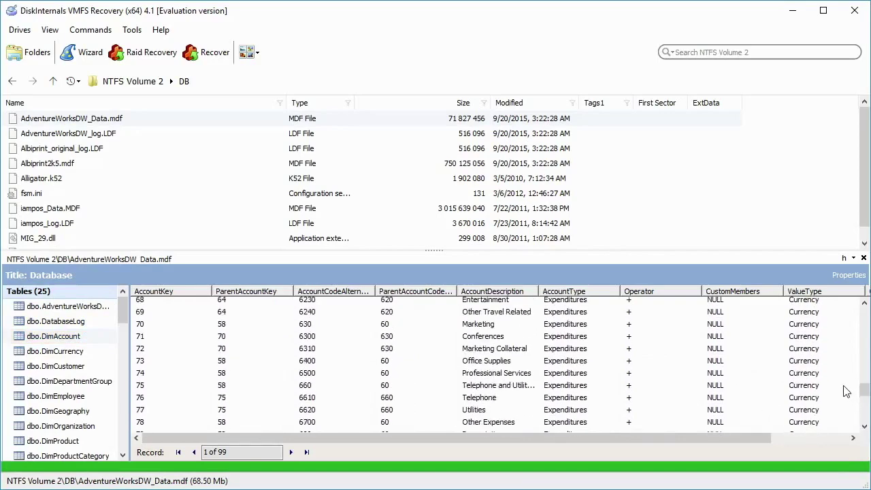
pyautogui.click(46, 355)
pyautogui.click(48, 368)
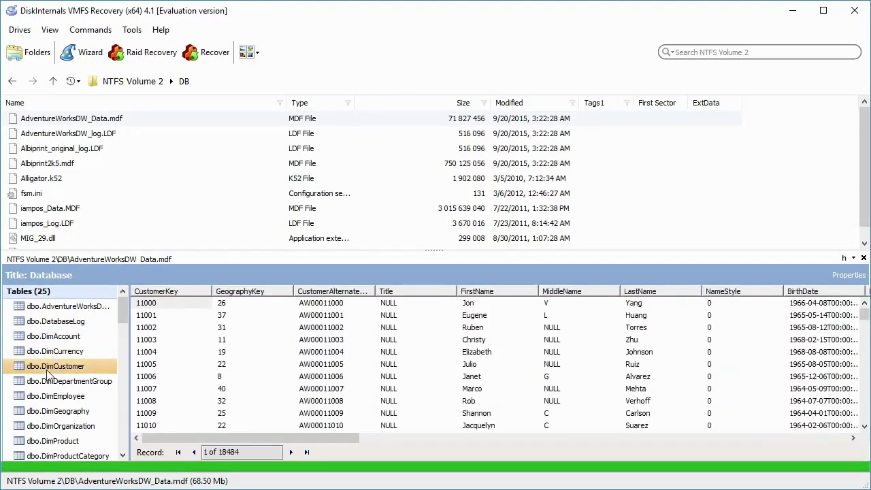
pyautogui.click(112, 121)
# - Recover AdventureWorksDW_Data.mdf to Documents, registering the program with the licence key
pyautogui.click(198, 59)
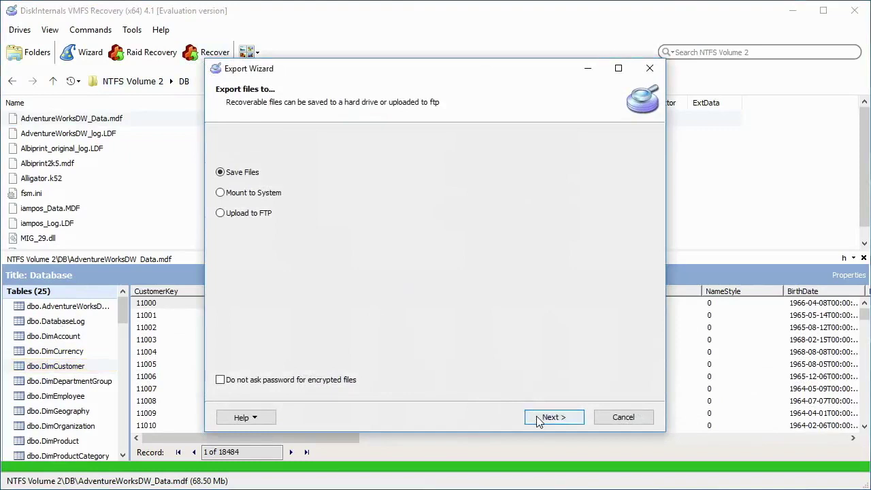
pyautogui.click(538, 417)
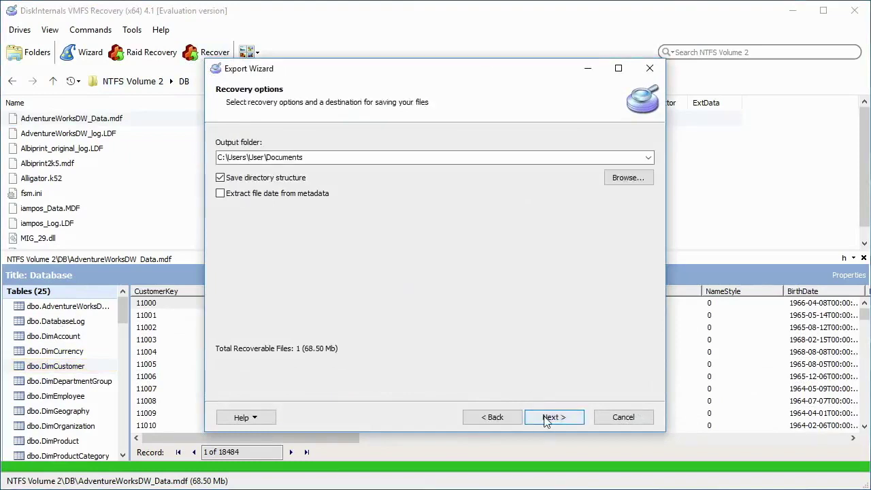
pyautogui.click(545, 420)
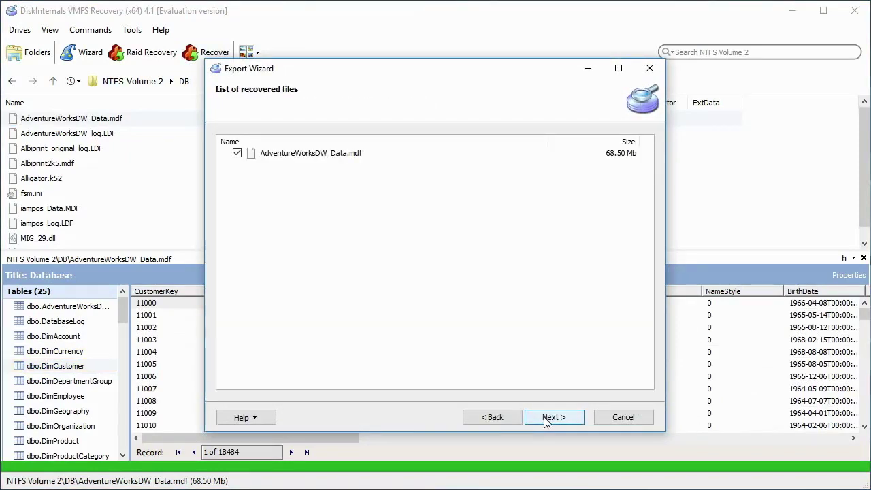
pyautogui.click(545, 420)
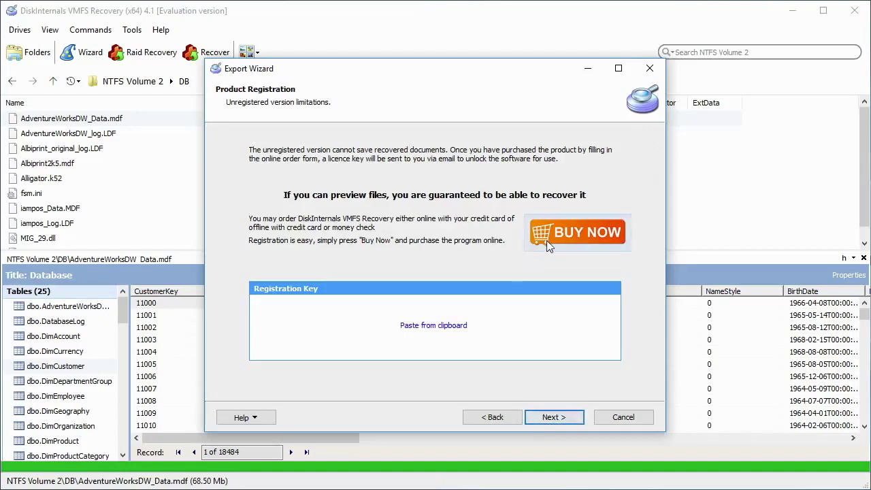
pyautogui.hotkey('ctrl', 'v')
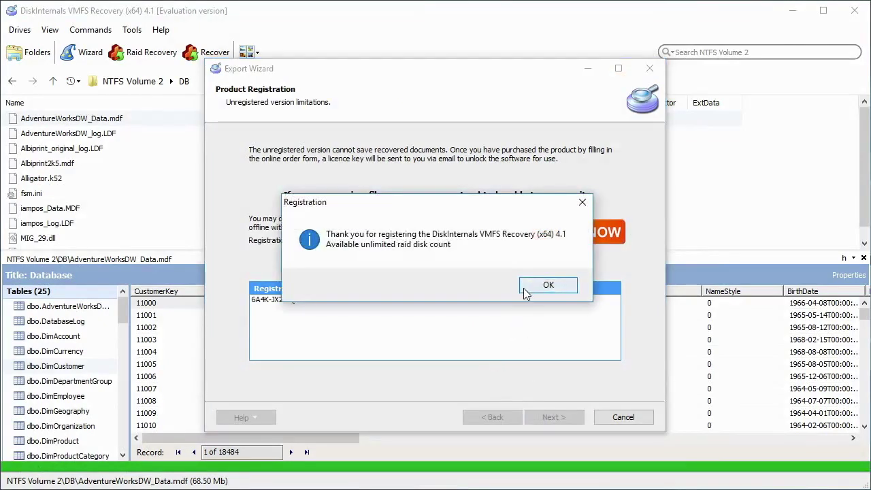
pyautogui.click(524, 286)
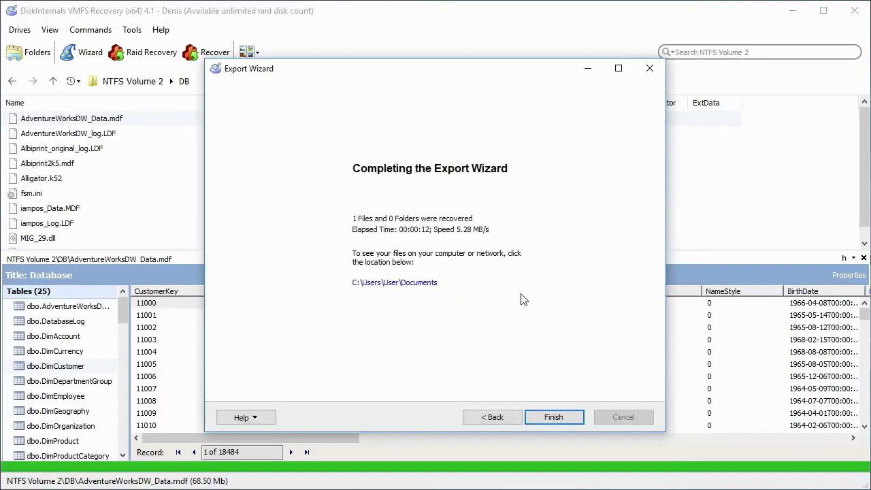
# - Check the recovered mdf file's 70,144 KB size in Documents, then close the folder
pyautogui.click(406, 289)
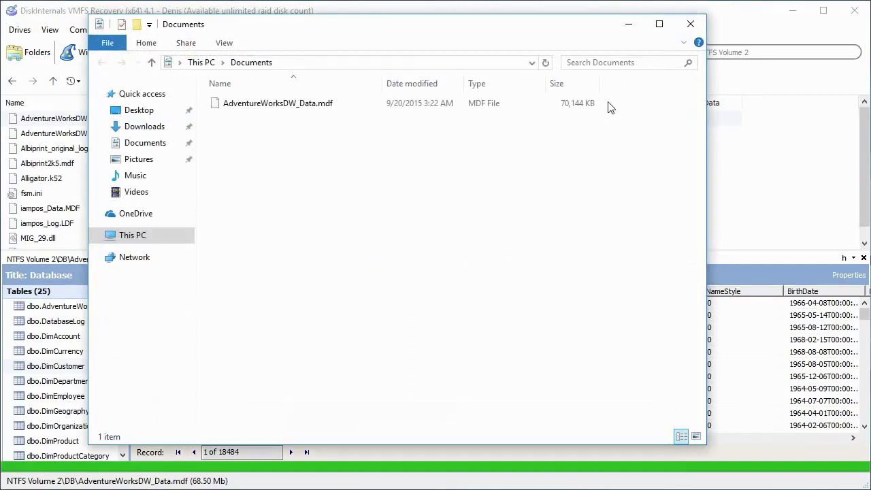
pyautogui.click(588, 106)
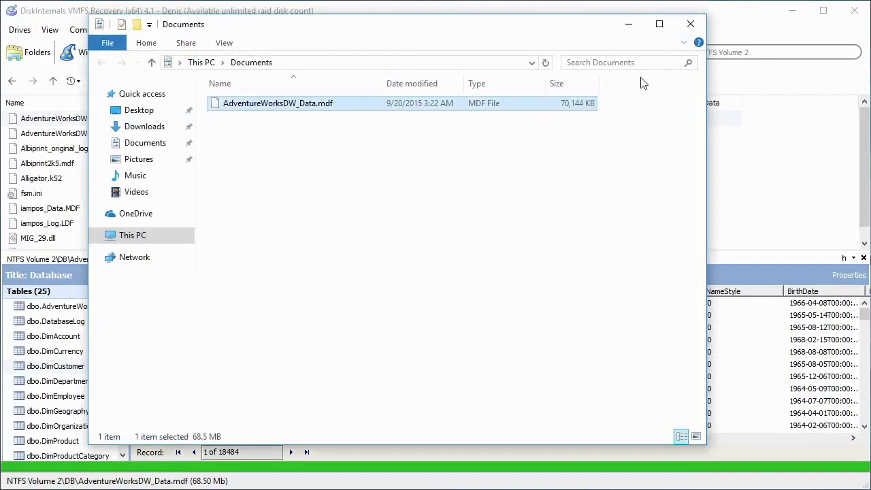
pyautogui.click(690, 24)
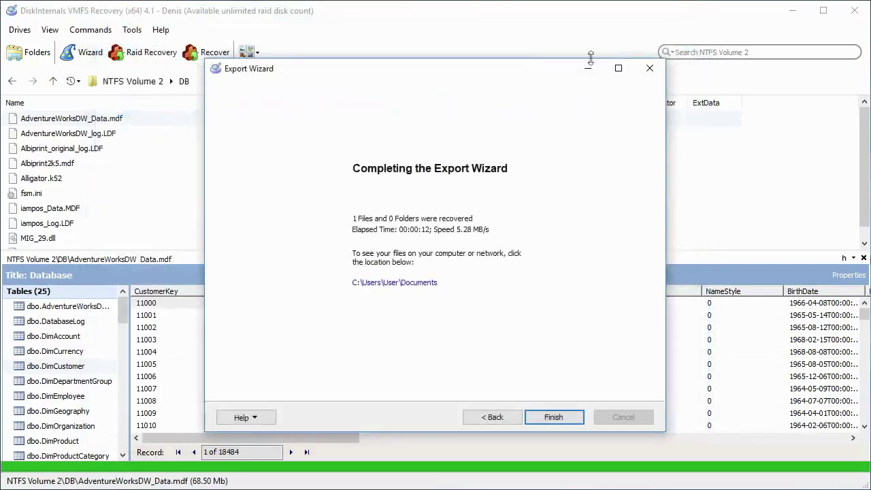
# - Finish the export and navigate back into the data_store_2TB partition
pyautogui.click(553, 416)
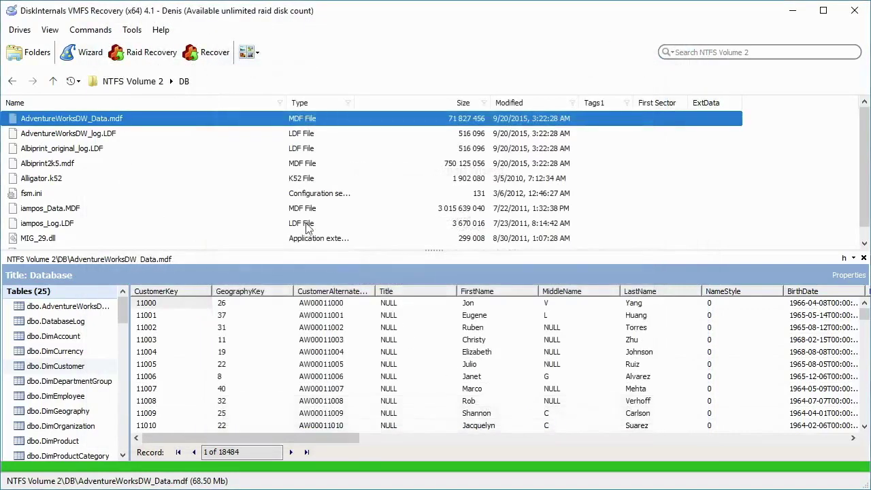
pyautogui.click(52, 82)
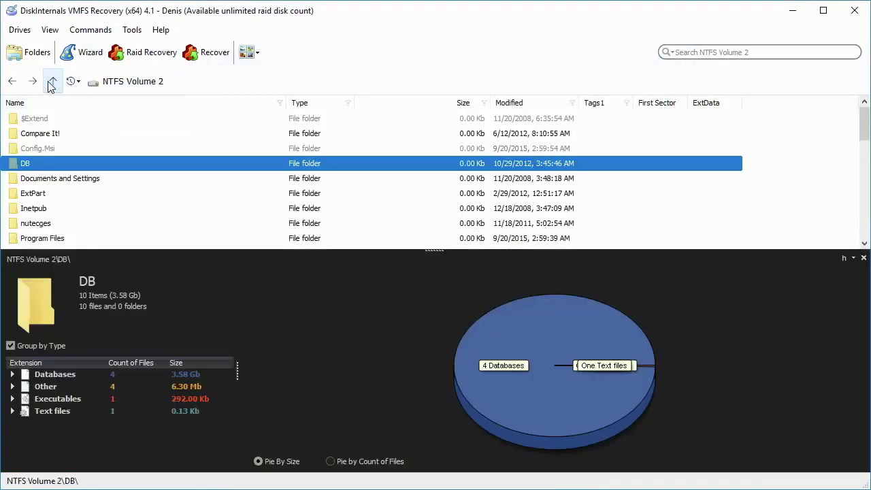
pyautogui.click(52, 82)
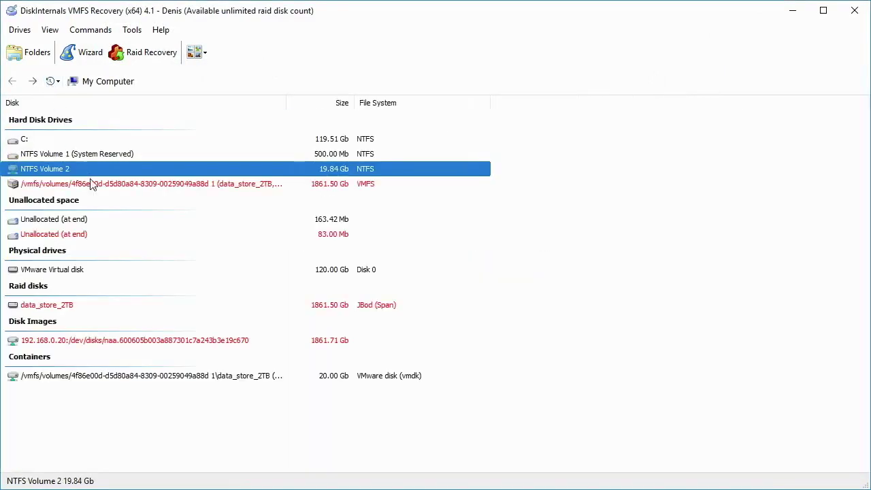
pyautogui.doubleClick(91, 183)
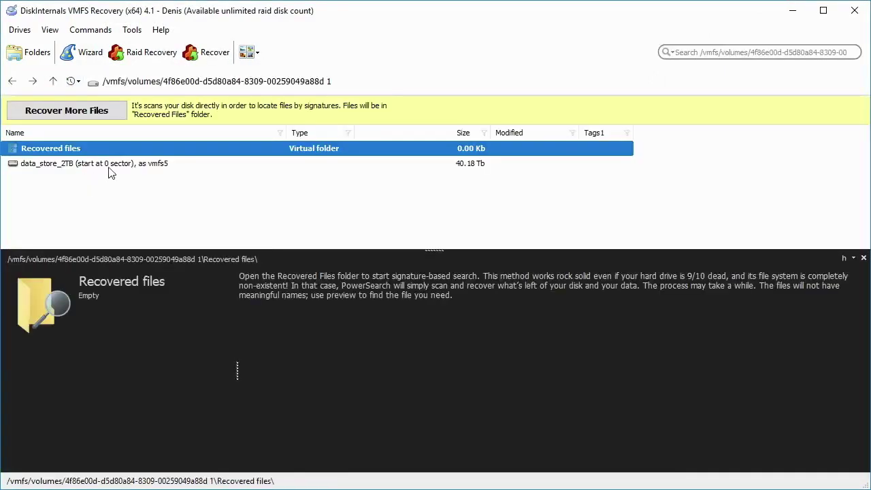
pyautogui.doubleClick(109, 168)
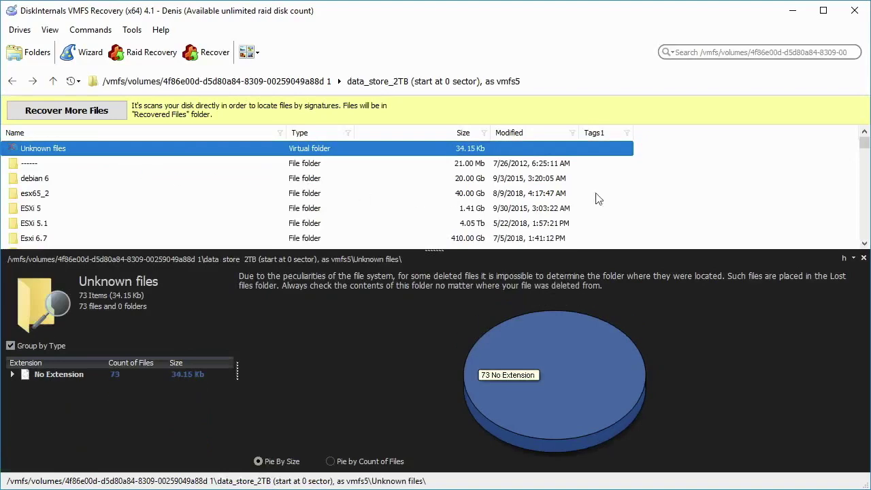
# - Open the WinXP SP3 + SQL folder and preview WinXP SP3 + SQL-0-flat.vmdk in hex
pyautogui.moveTo(864, 143); pyautogui.dragTo(863, 201)
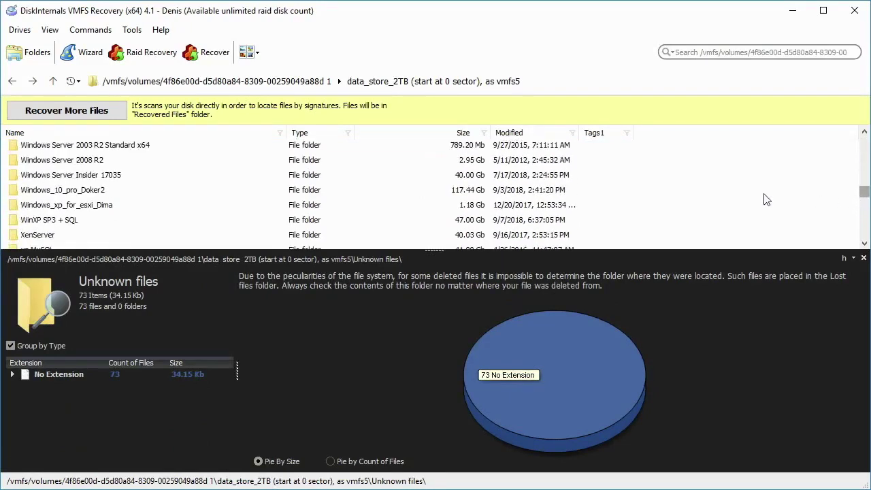
pyautogui.doubleClick(151, 225)
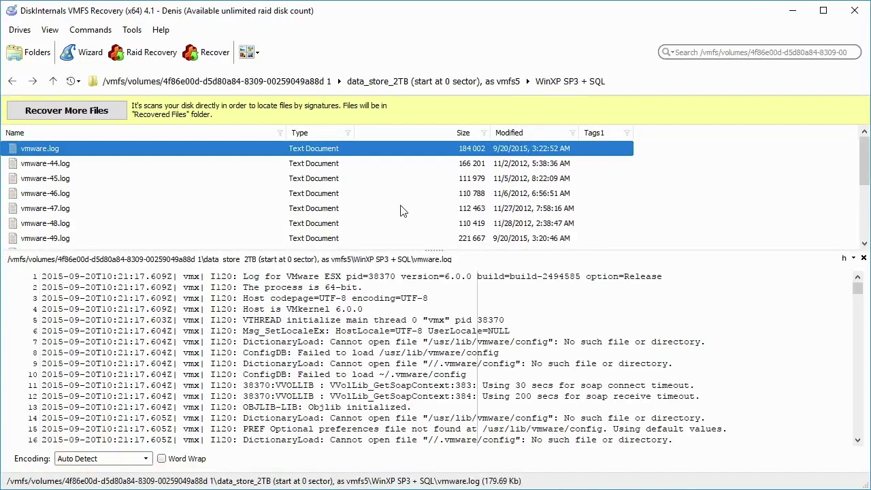
pyautogui.moveTo(864, 196); pyautogui.dragTo(863, 237)
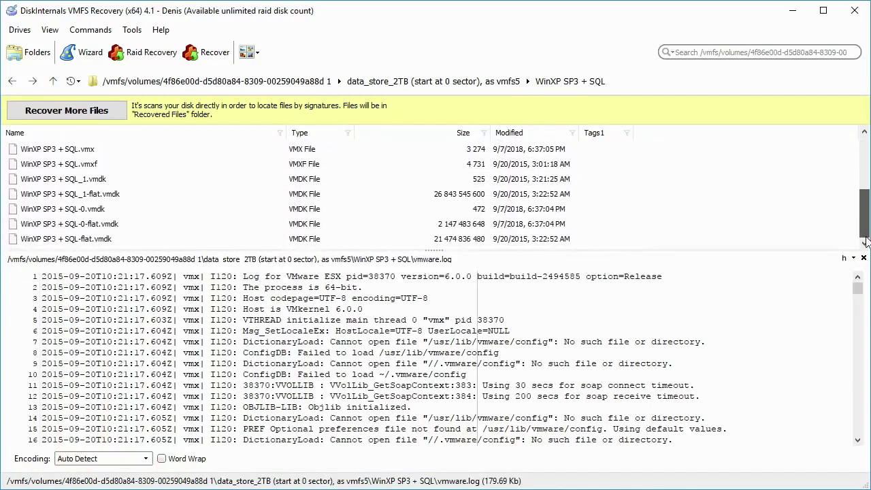
pyautogui.click(541, 230)
# - Recover WinXP SP3 + SQL-0-flat.vmdk to Documents, accepting the Export Wizard defaults
pyautogui.rightClick(542, 230)
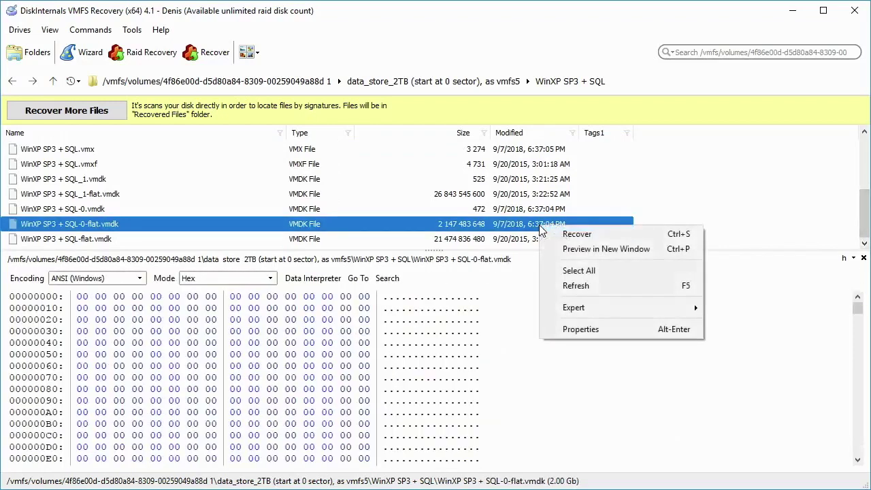
pyautogui.click(577, 234)
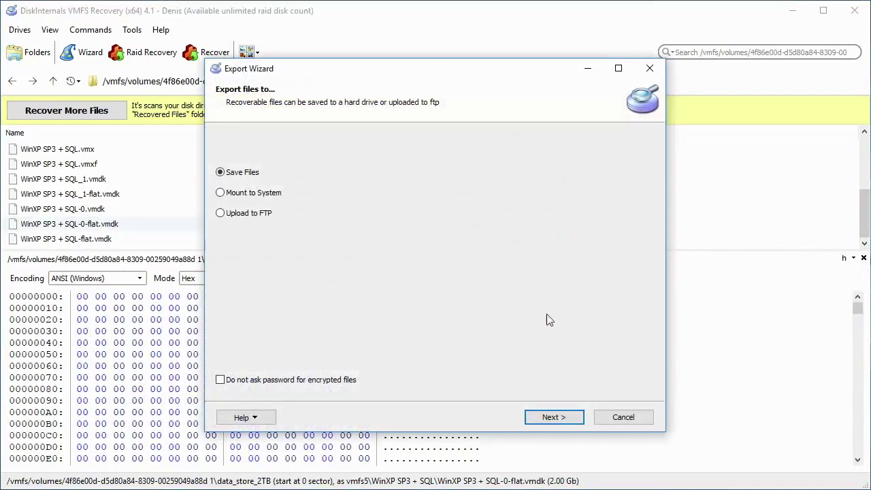
pyautogui.click(537, 419)
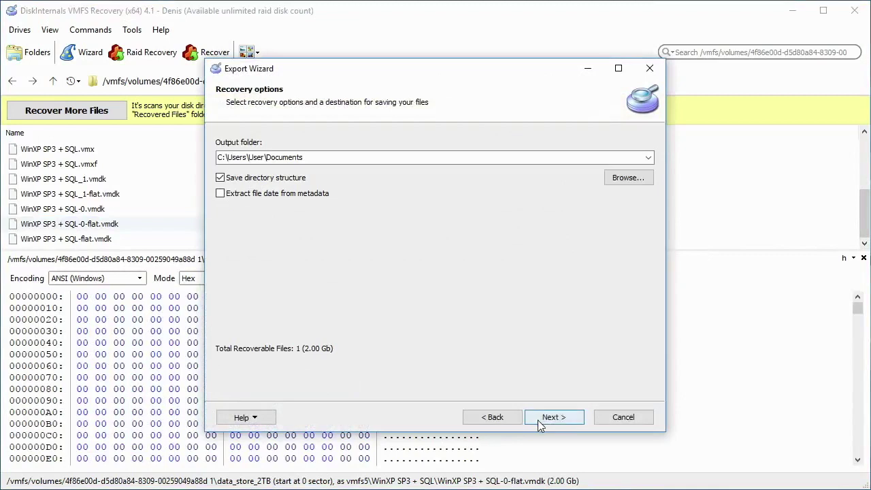
pyautogui.click(537, 419)
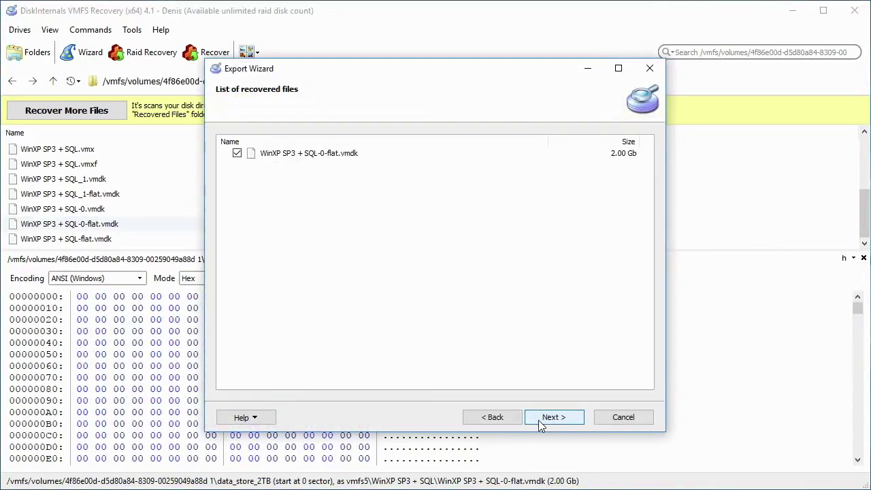
pyautogui.click(539, 422)
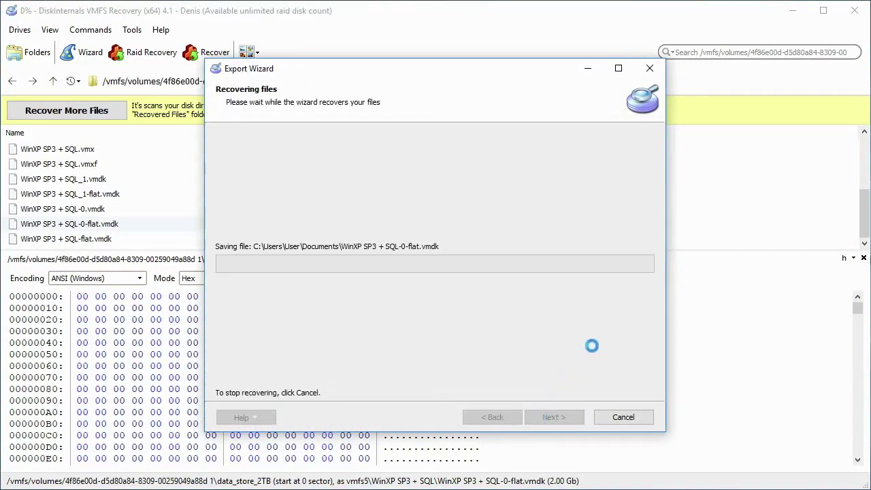